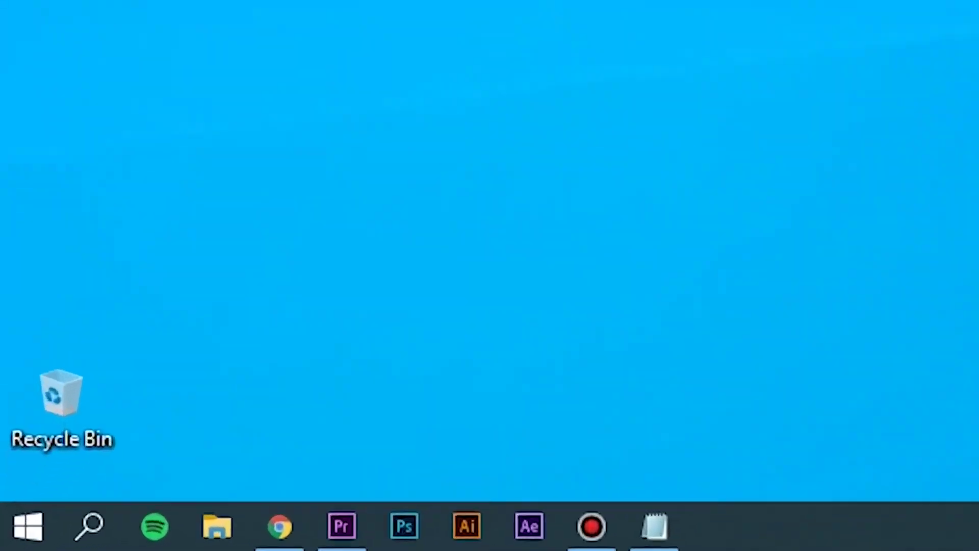
# - Open Remote Desktop Connection and connect to the server using the IP address copied from the vps info note
pyautogui.press('super+s')
pyautogui.write('remot')
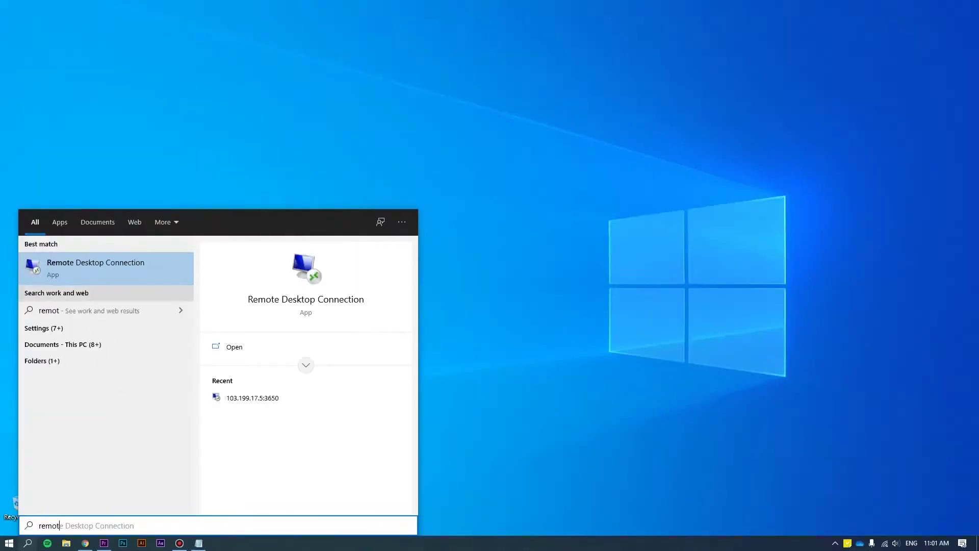
pyautogui.press('Return')
pyautogui.click(198, 542)
pyautogui.moveTo(178, 76); pyautogui.dragTo(225, 75)
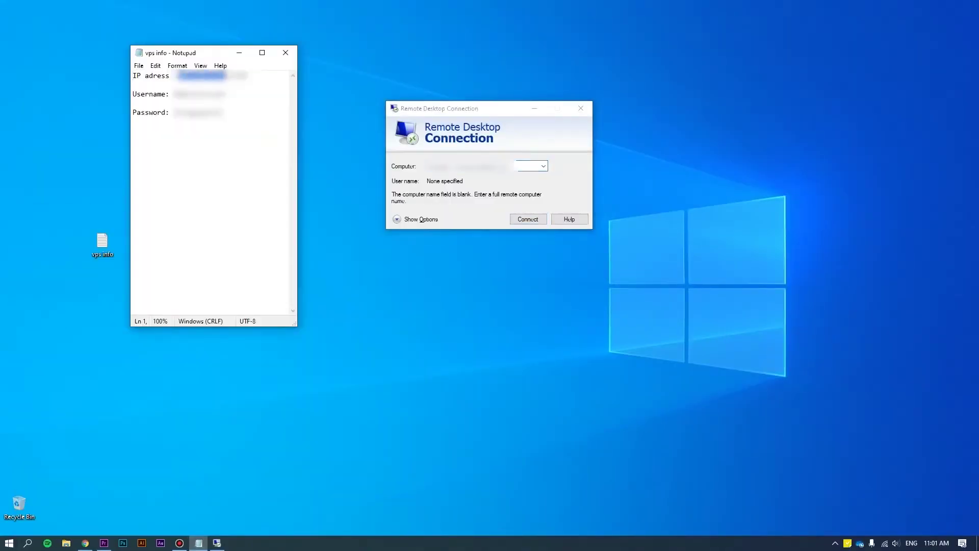
pyautogui.click(472, 166)
pyautogui.hotkey('ctrl', 'v')
pyautogui.press('Return')
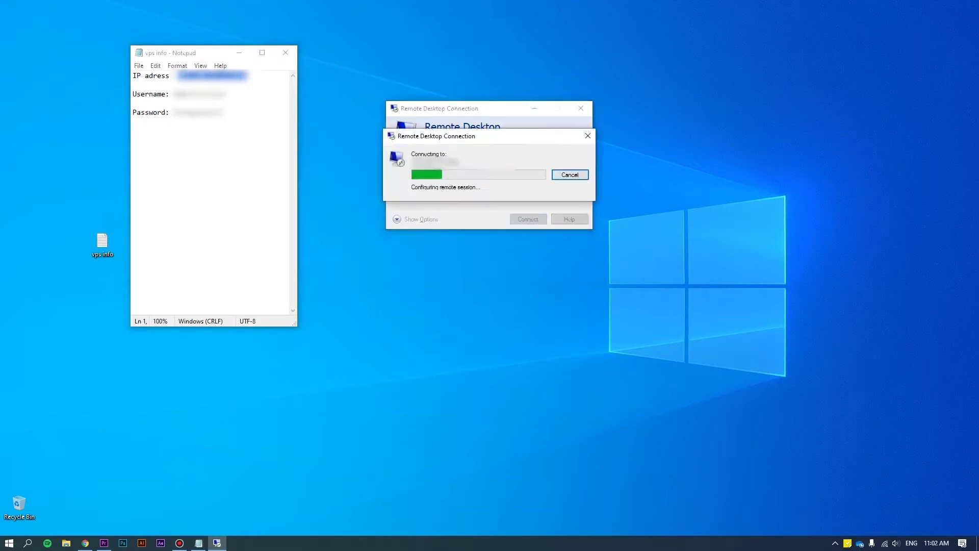
# - Sign in with a different account as Administrator, enter the account password, and accept the untrusted certificate
pyautogui.click(407, 216)
pyautogui.click(456, 269)
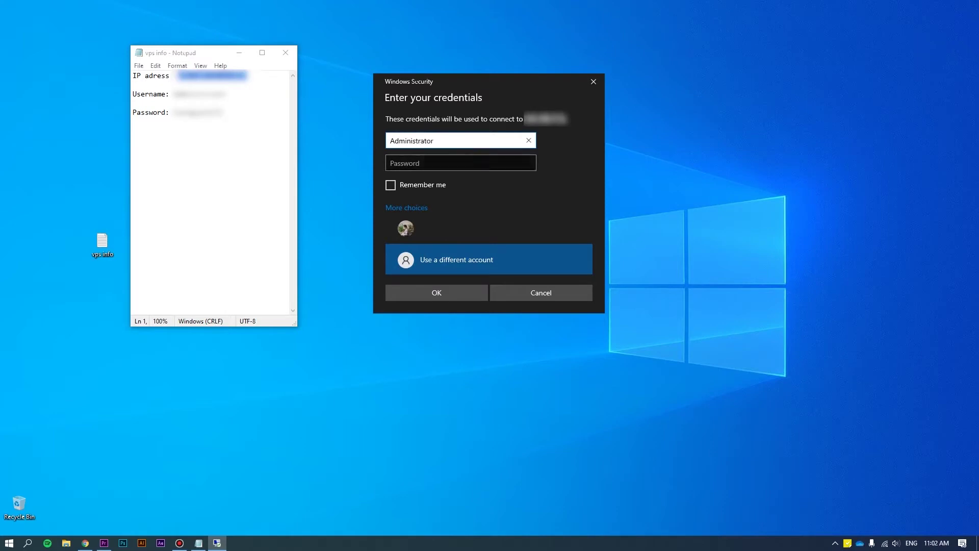
pyautogui.press('Tab')
pyautogui.write('••')
pyautogui.press('Return')
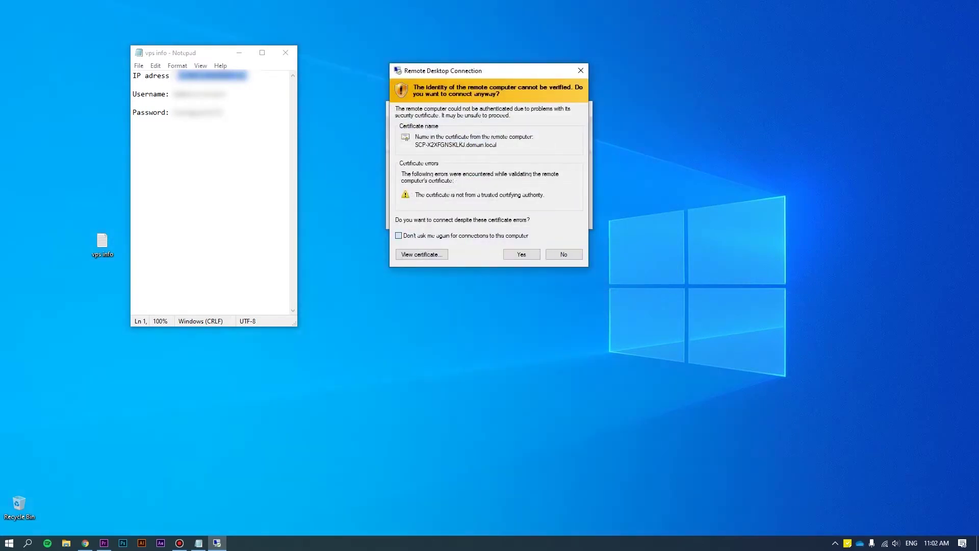
pyautogui.press('Return')
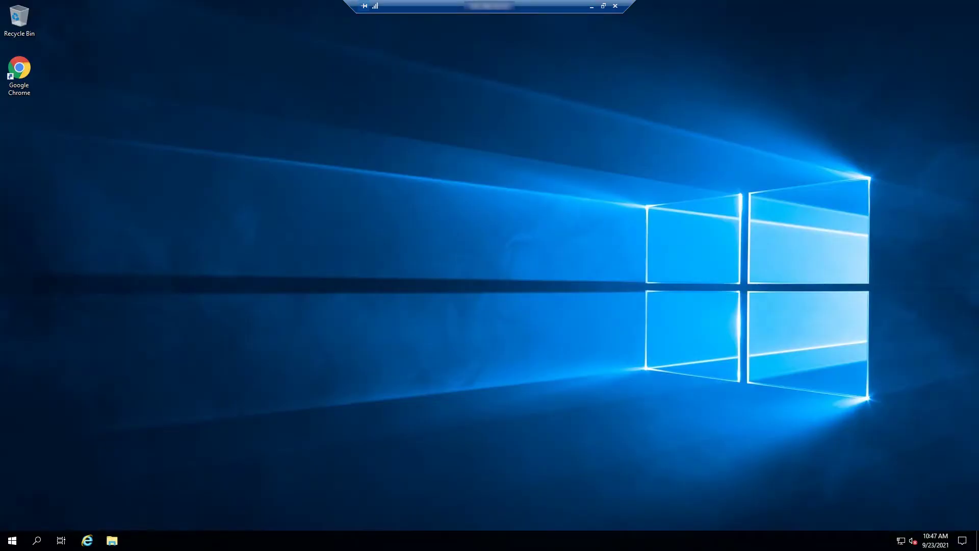
# - Open the Services console from Windows Administrative Tools on the remote server
pyautogui.click(12, 540)
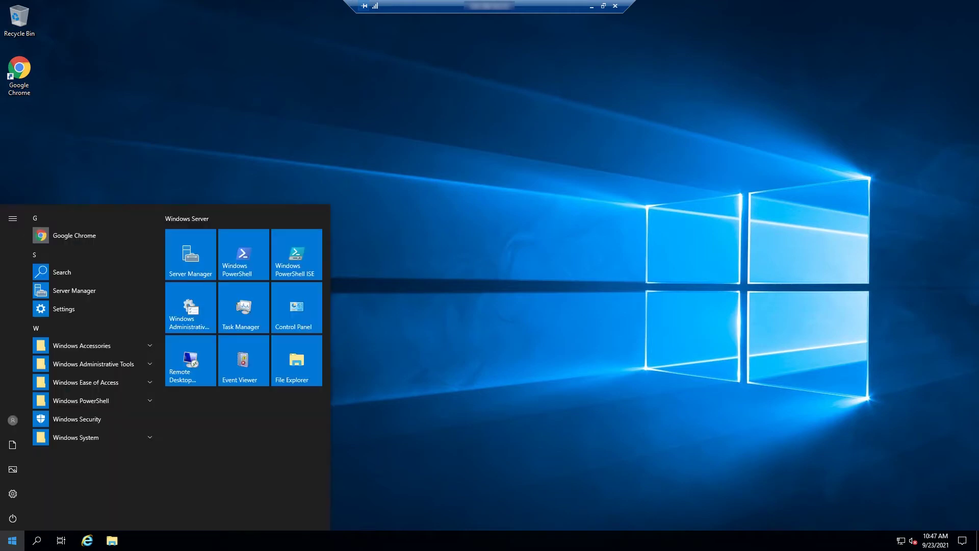
pyautogui.click(94, 364)
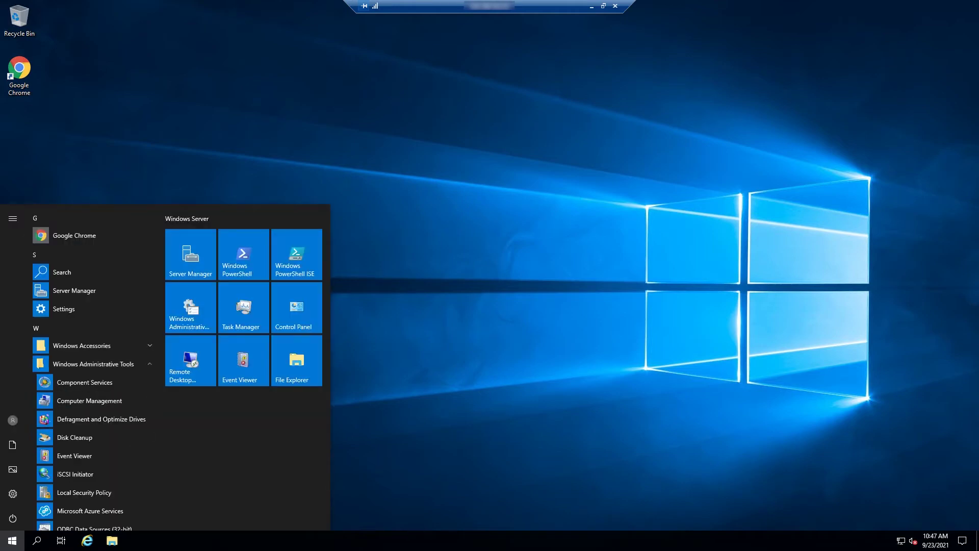
pyautogui.scroll(-5, 92, 408)
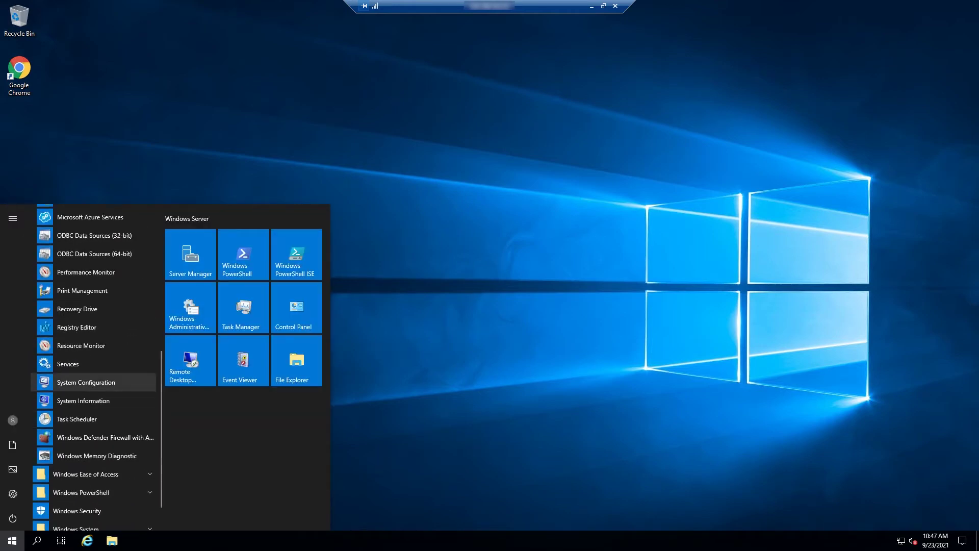
pyautogui.click(77, 364)
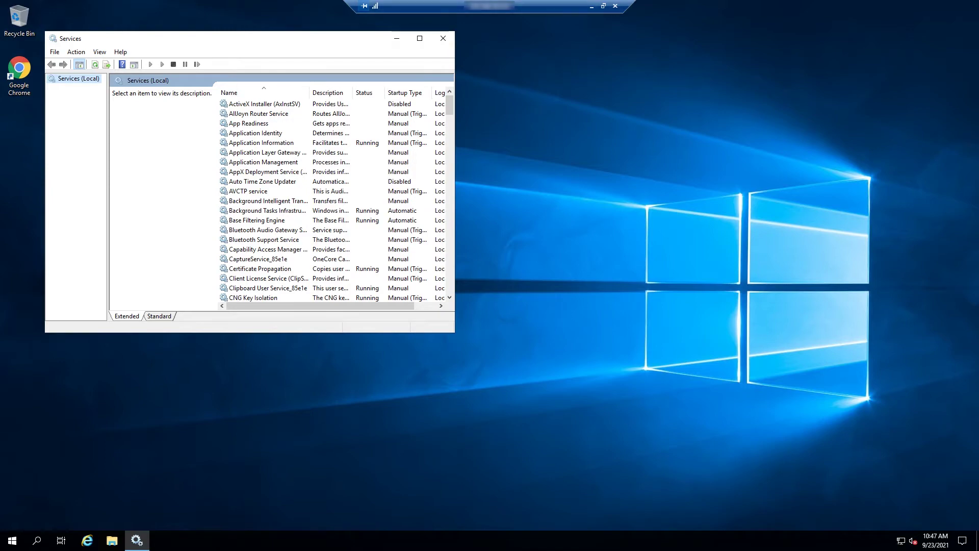
# - Find the Windows Audio service in the list and open its properties
pyautogui.scroll(-12, 316, 219)
pyautogui.scroll(-20, 296, 229)
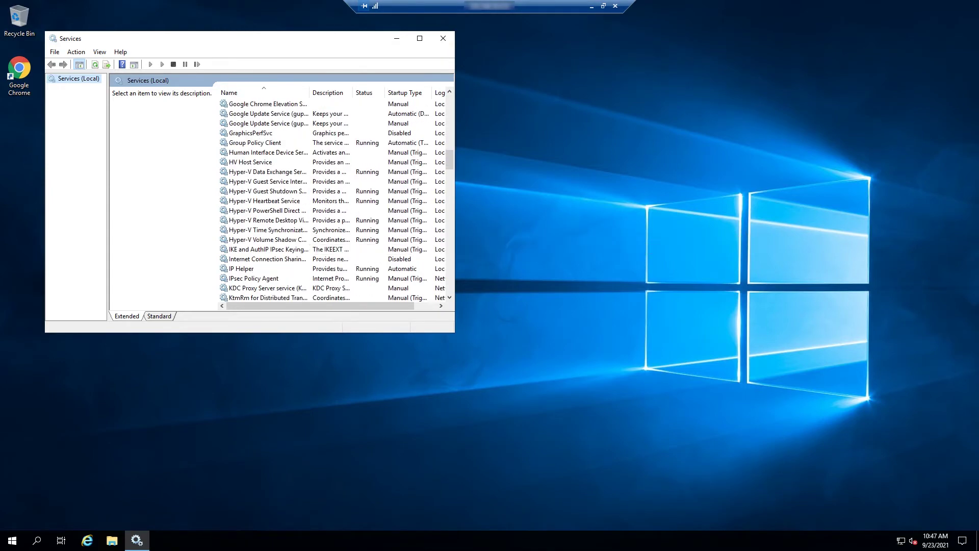
pyautogui.scroll(-4, 326, 278)
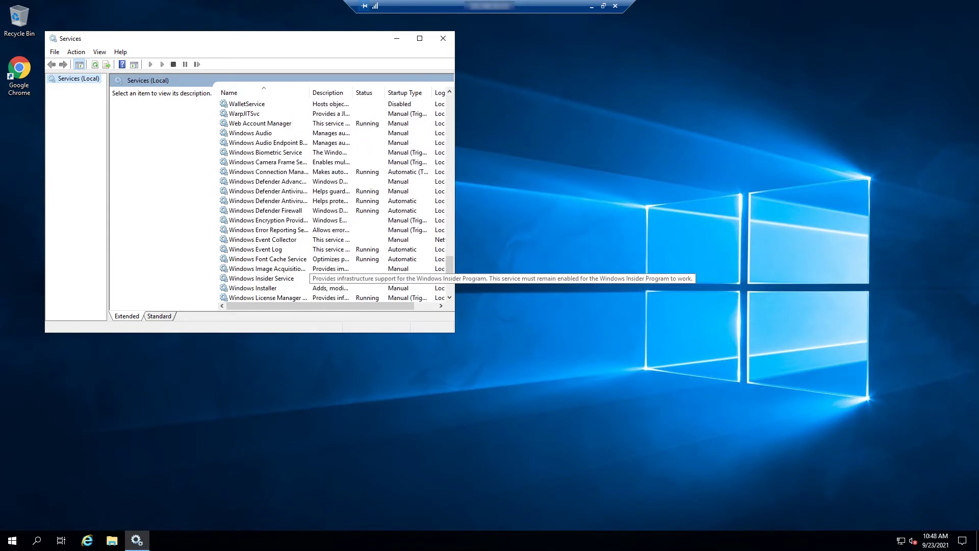
pyautogui.click(250, 132)
pyautogui.rightClick(256, 134)
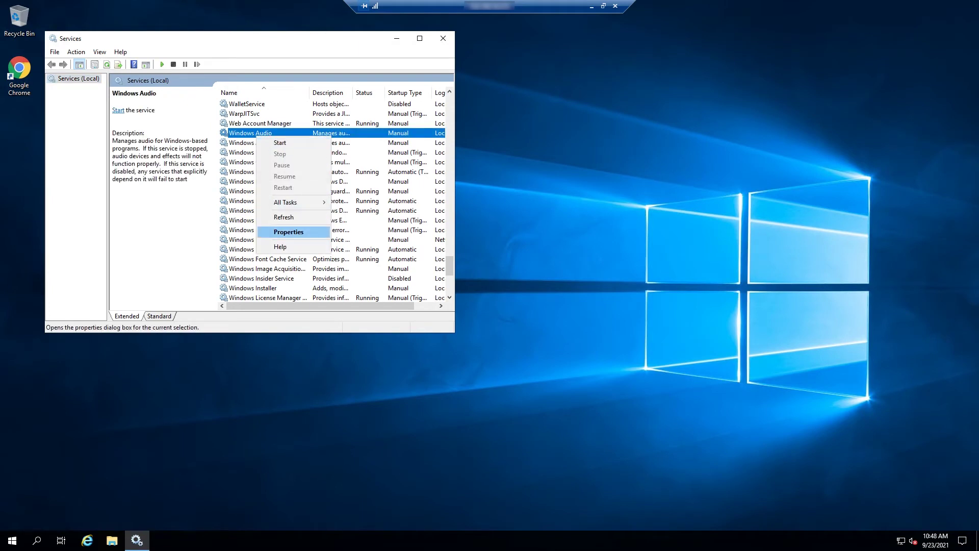
pyautogui.click(288, 232)
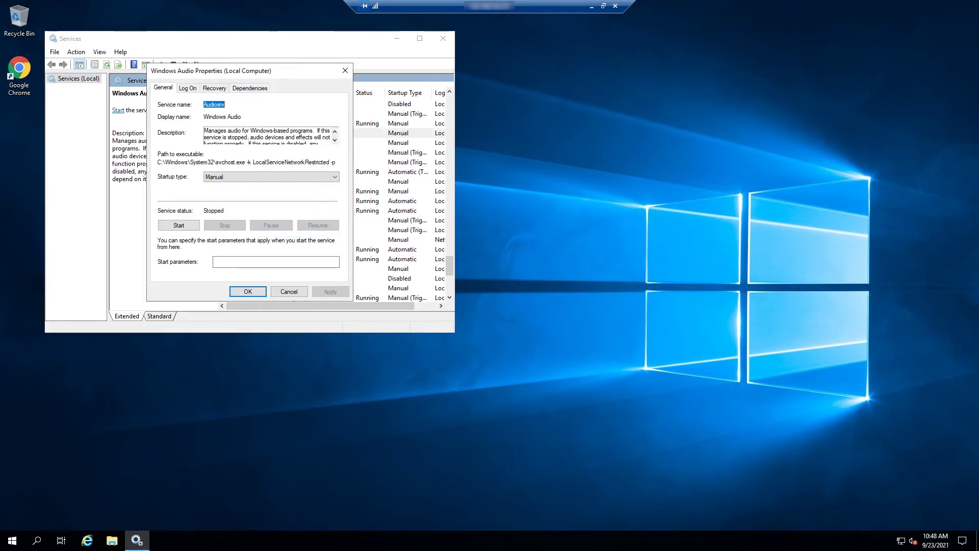
# - Set the Windows Audio startup type to Automatic, start the service, apply the change and close Services
pyautogui.click(270, 176)
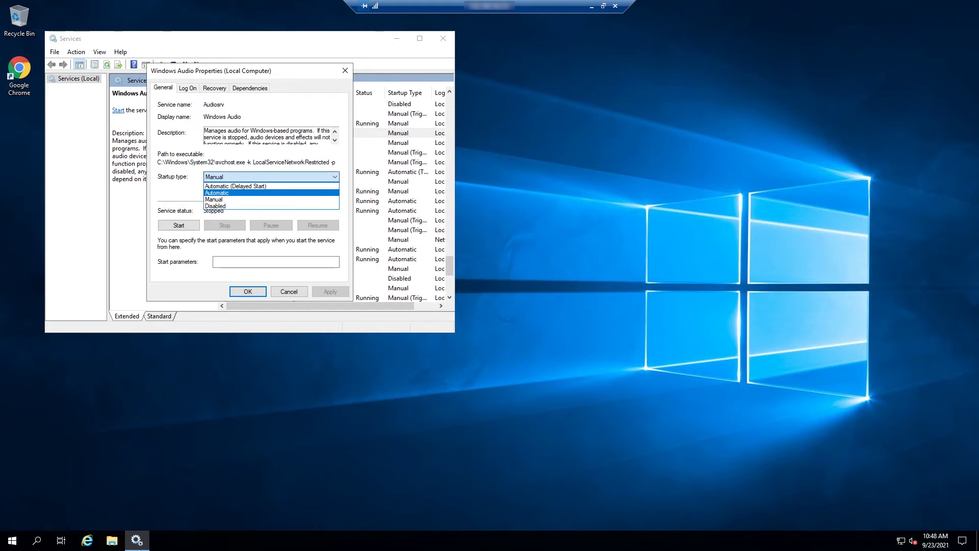
pyautogui.click(270, 192)
pyautogui.click(179, 225)
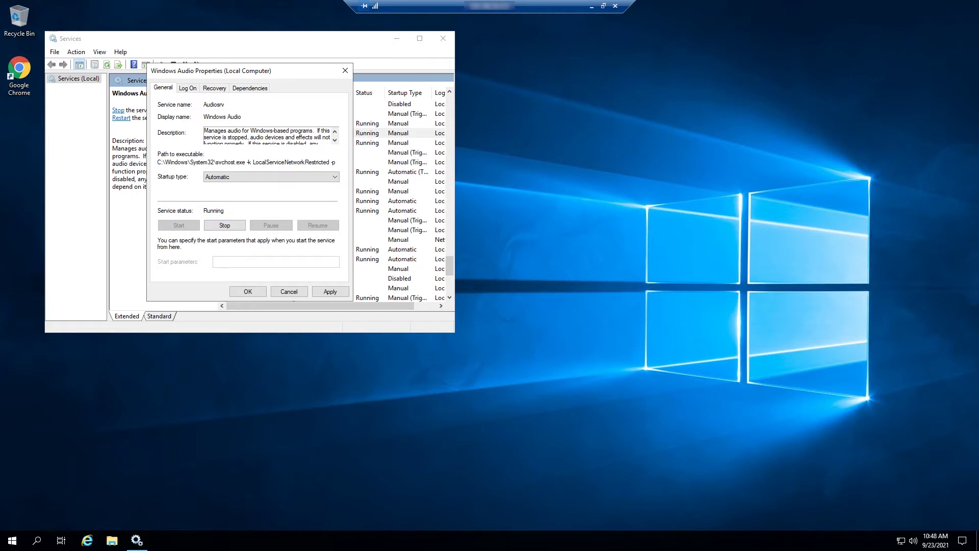
pyautogui.click(330, 291)
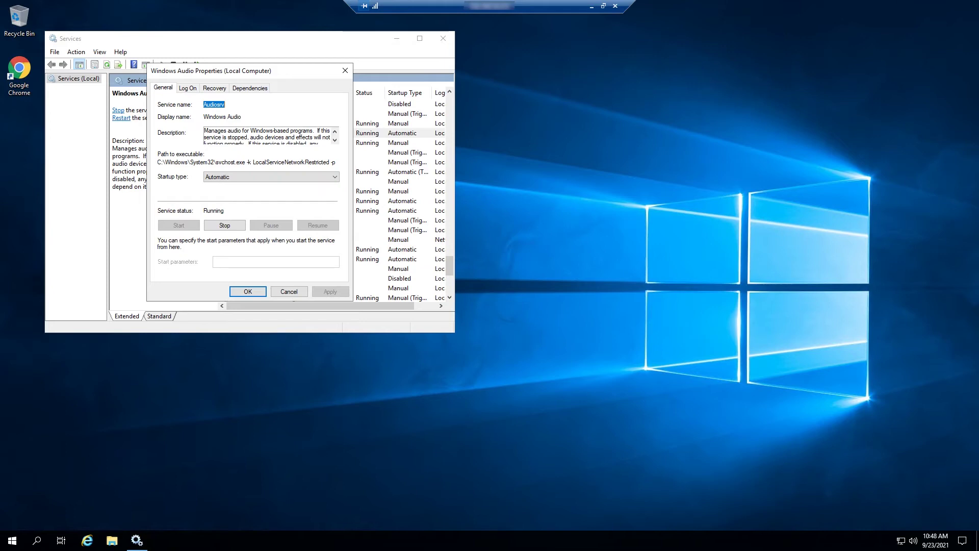
pyautogui.press('Return')
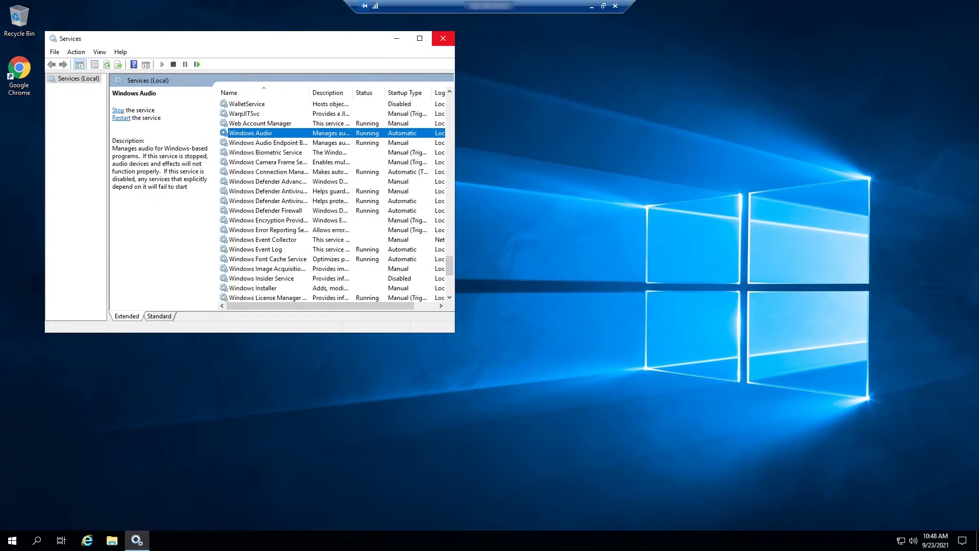
pyautogui.click(443, 39)
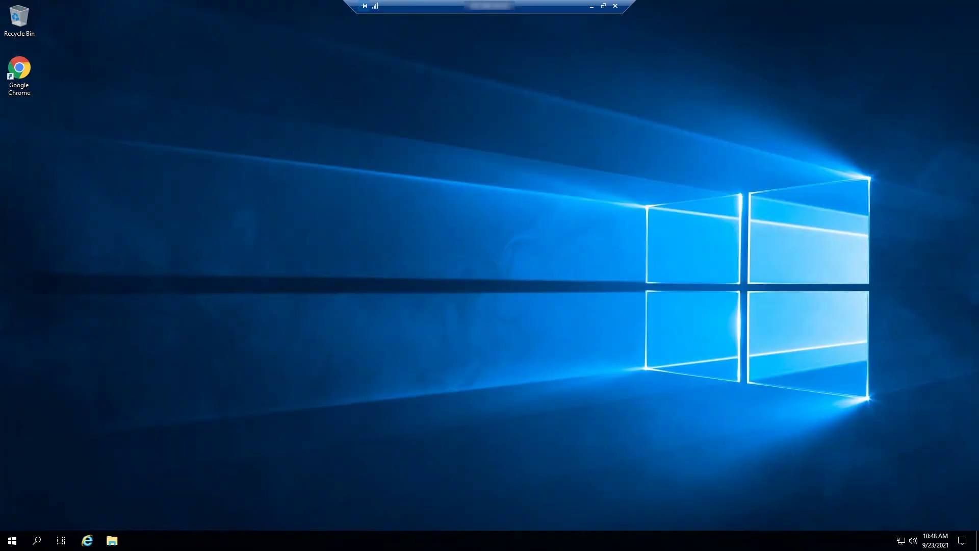
# - Search for group policy, open the Local Group Policy Editor, and widen its policy tree
pyautogui.click(13, 540)
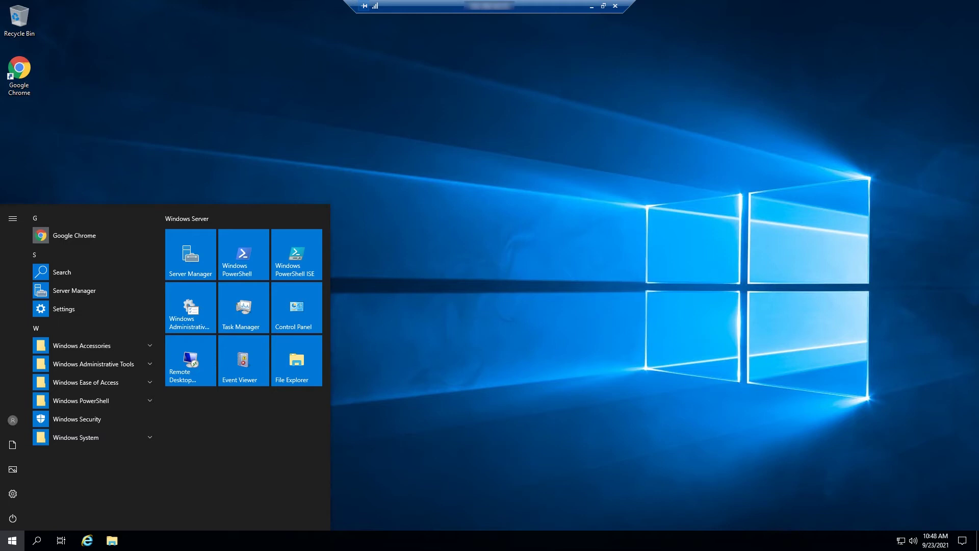
pyautogui.write('group policy')
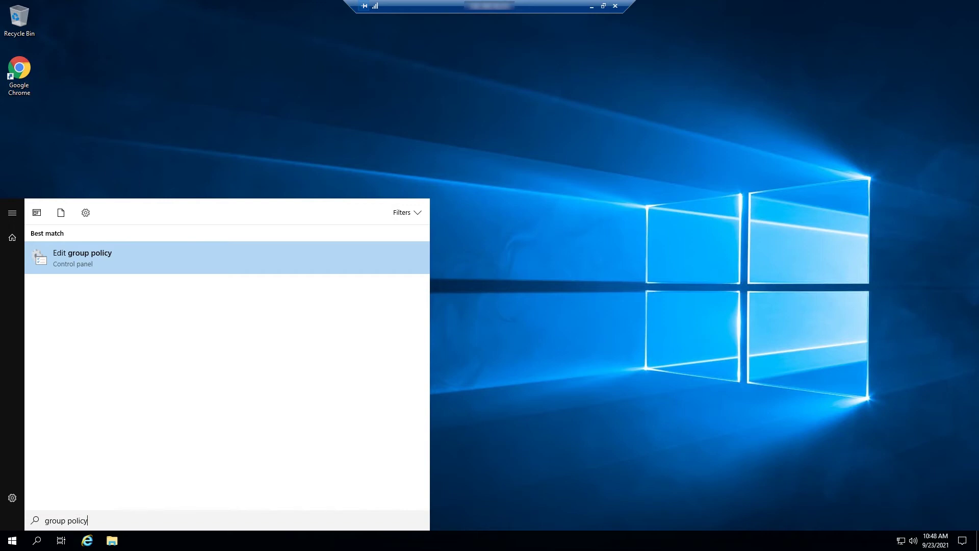
pyautogui.press('Return')
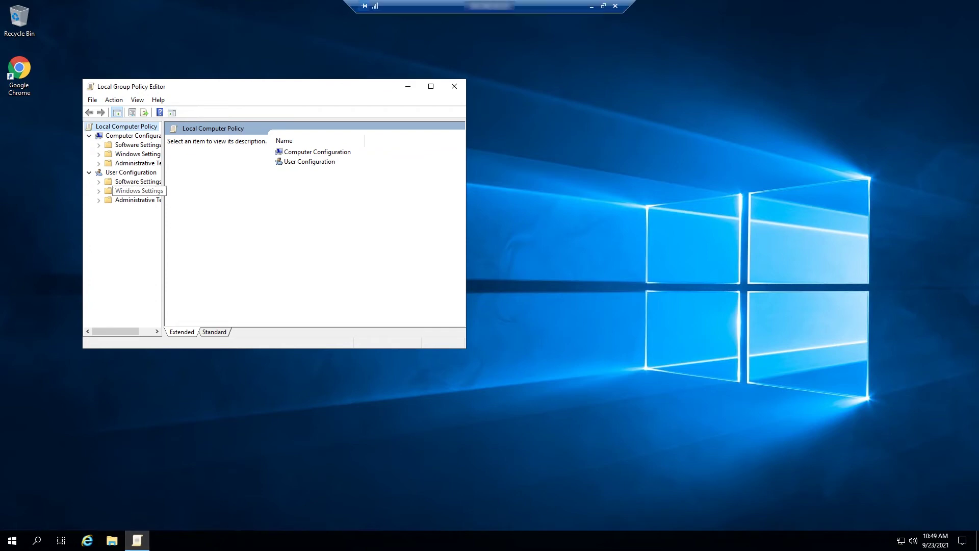
pyautogui.moveTo(270, 86); pyautogui.dragTo(475, 95)
pyautogui.moveTo(368, 219); pyautogui.dragTo(408, 219)
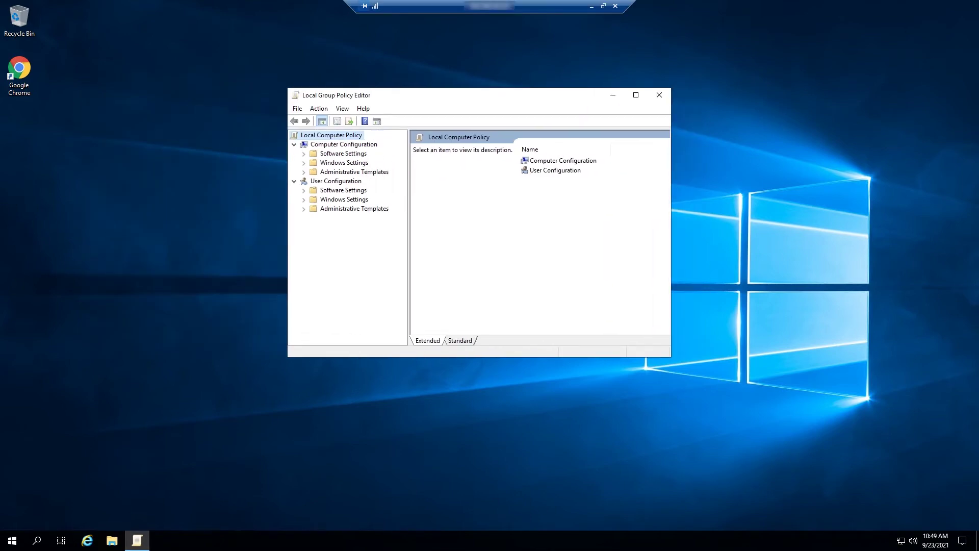
# - Under Computer Configuration, go to Administrative Templates, Windows Components, Remote Desktop Services, Remote Desktop Session Host, Device and Resource Redirection
pyautogui.click(343, 144)
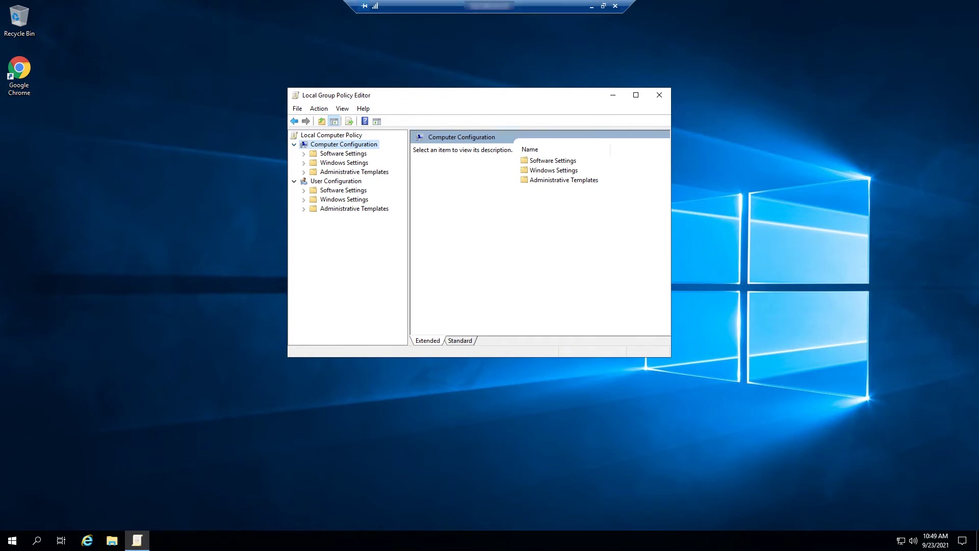
pyautogui.click(303, 172)
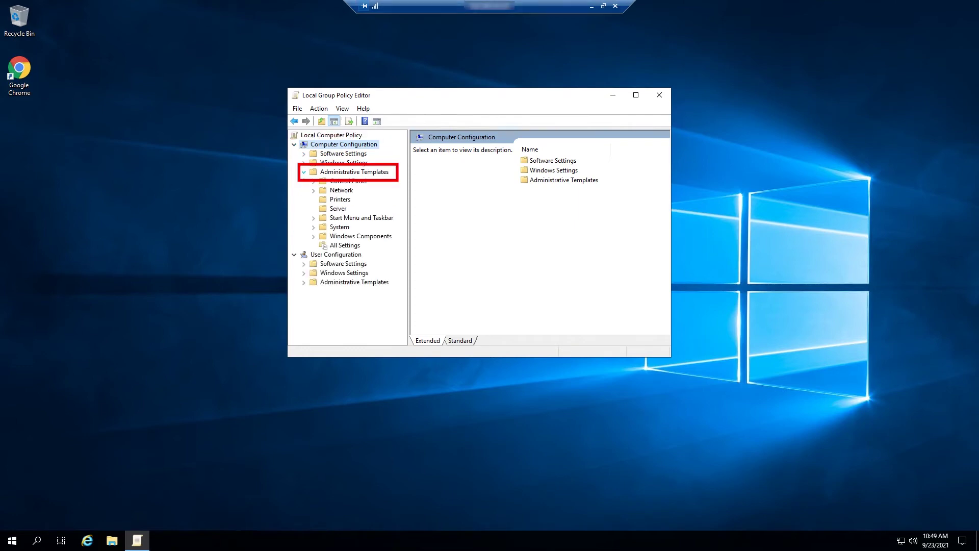
pyautogui.click(313, 236)
pyautogui.moveTo(402, 160); pyautogui.dragTo(402, 219)
pyautogui.scroll(-6, 357, 227)
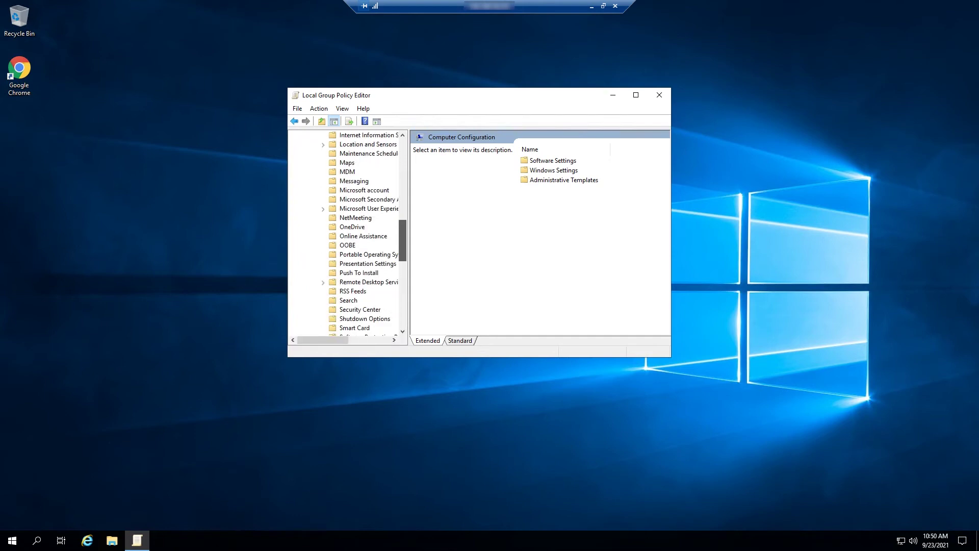
pyautogui.click(323, 227)
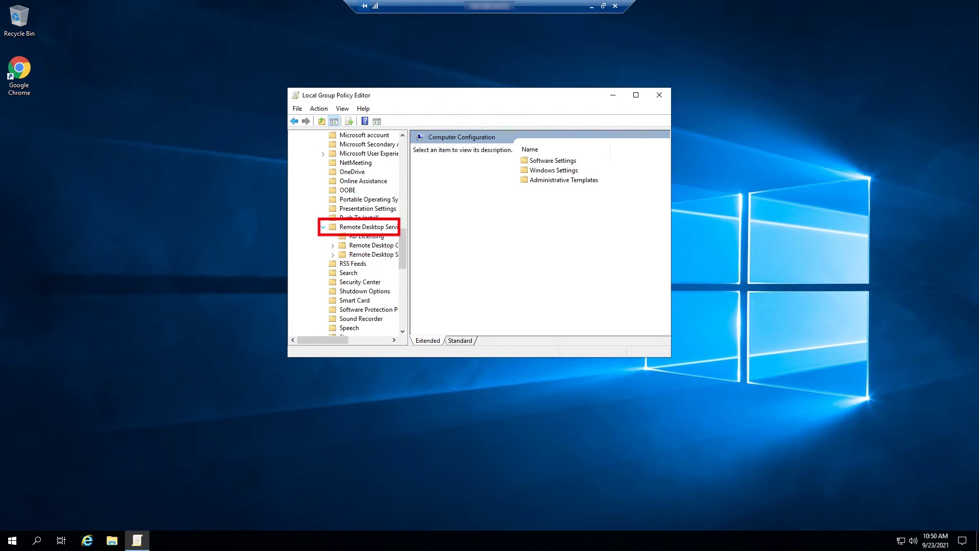
pyautogui.moveTo(409, 239); pyautogui.dragTo(472, 240)
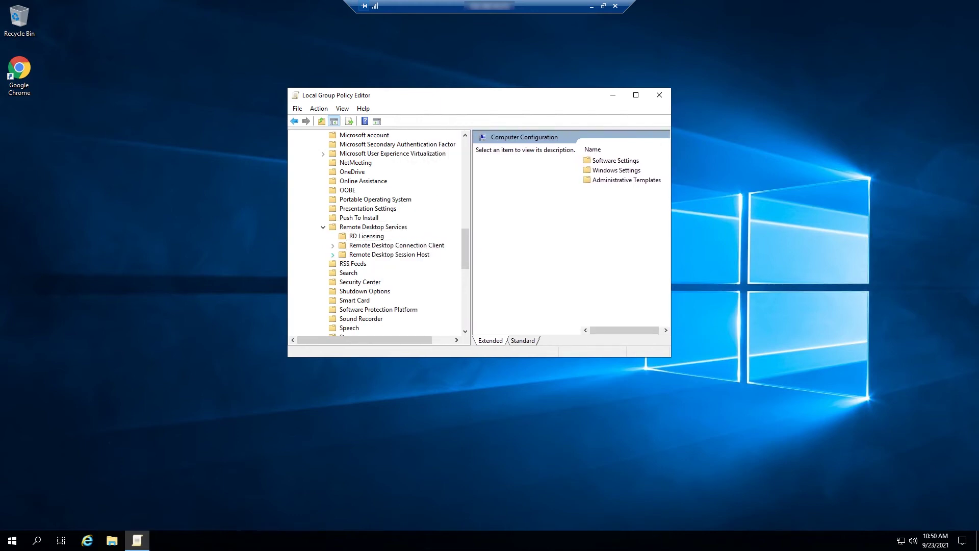
pyautogui.click(332, 254)
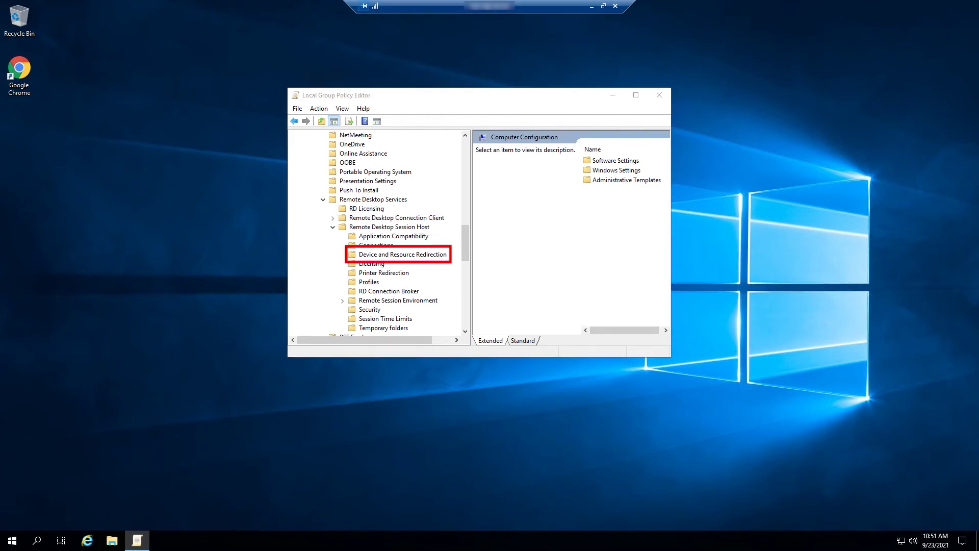
pyautogui.click(402, 253)
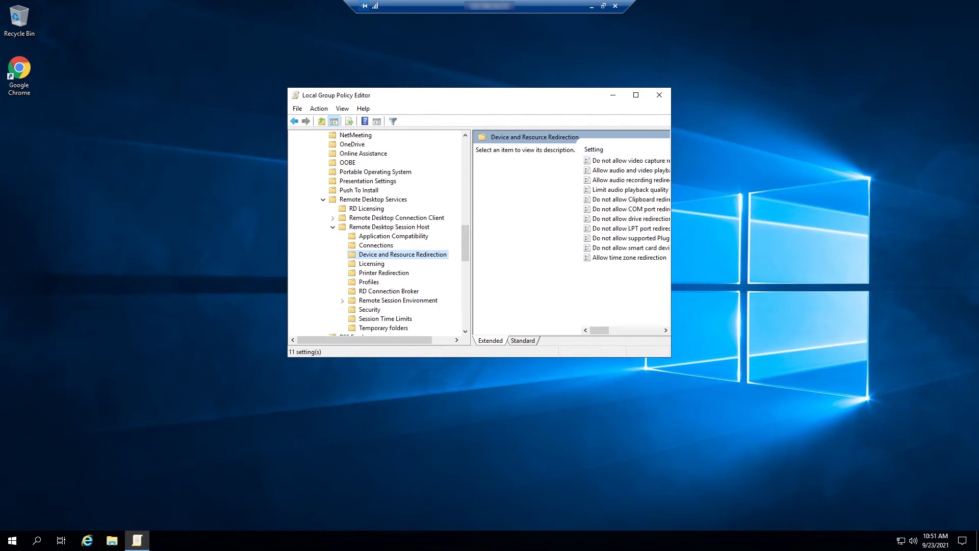
# - Set the "Allow audio and video playback redirection" policy to Enabled and apply it
pyautogui.moveTo(671, 222); pyautogui.dragTo(854, 224)
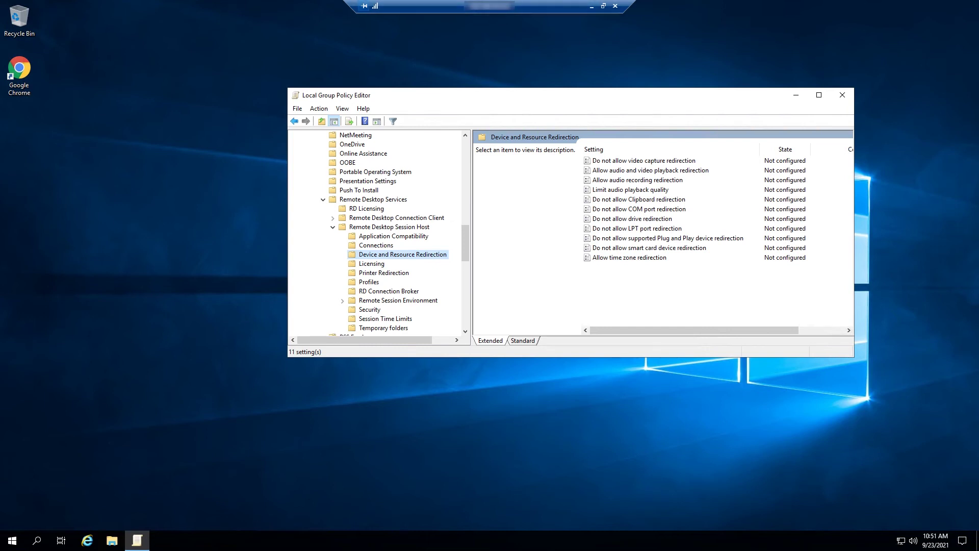
pyautogui.doubleClick(650, 170)
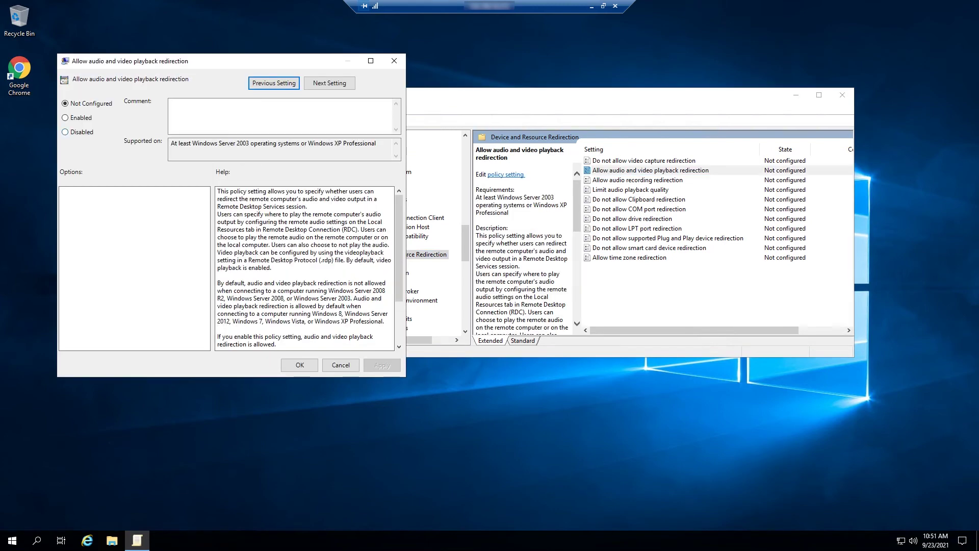
pyautogui.click(65, 117)
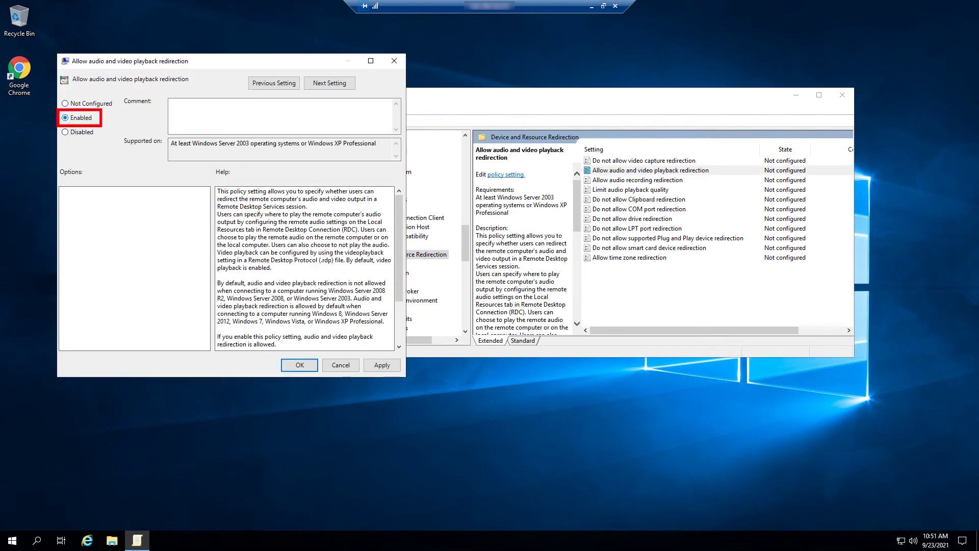
pyautogui.click(382, 365)
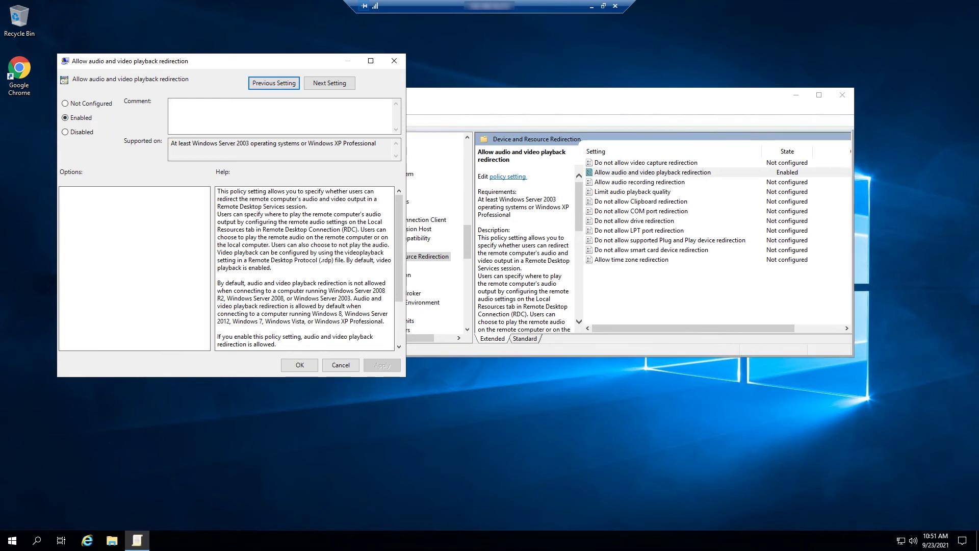
pyautogui.click(299, 364)
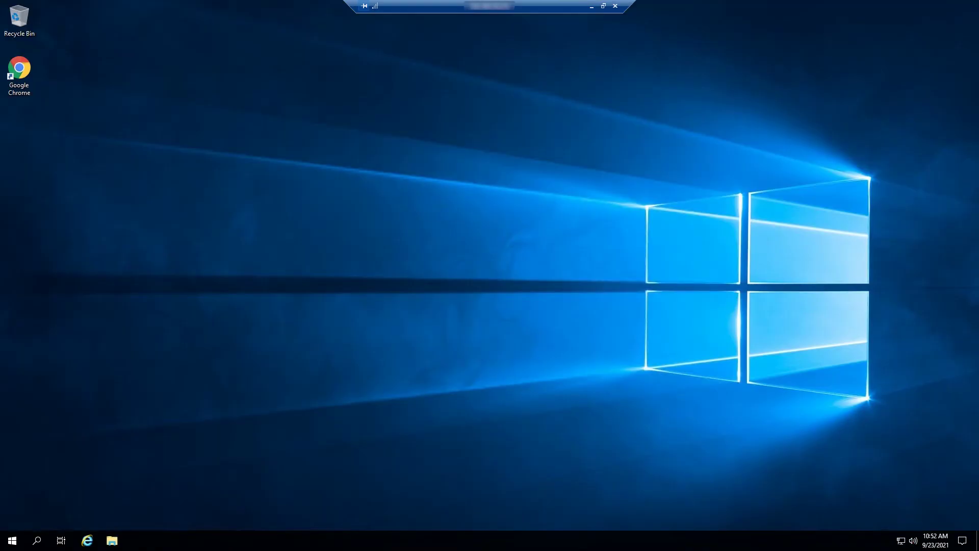
# - Open the Volume Mixer on the remote server to check its audio output
pyautogui.rightClick(913, 540)
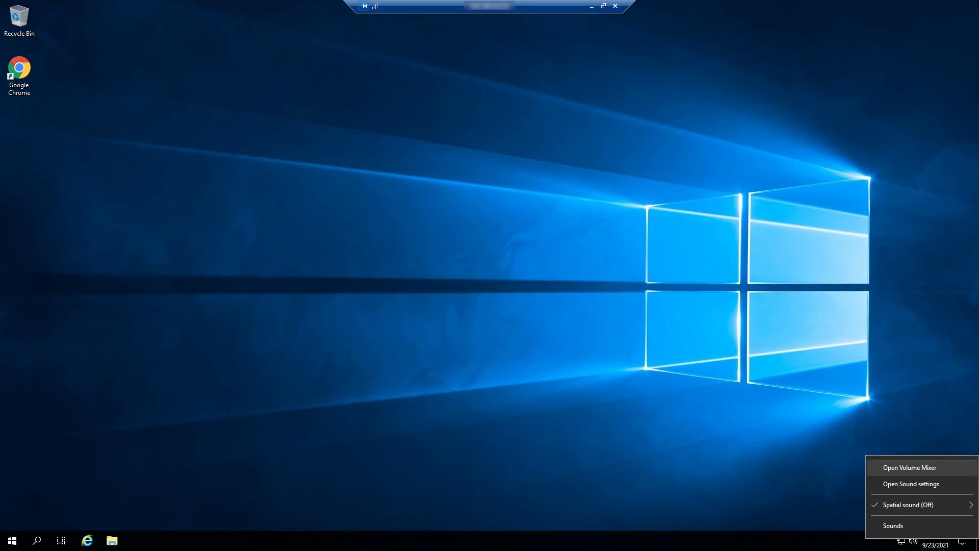
pyautogui.click(910, 468)
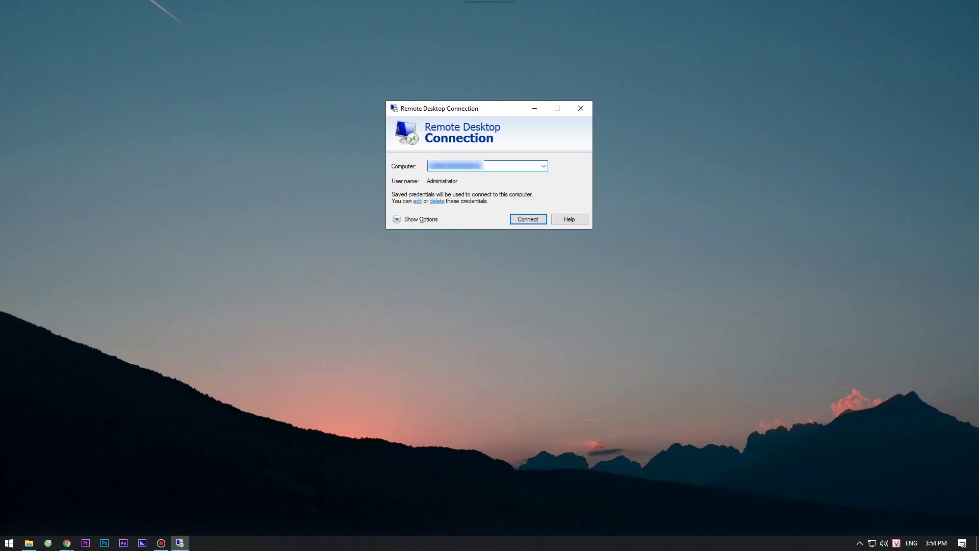
# - In Remote Desktop Connection on the local computer, open the remote audio settings and accept "Play on this computer" for audio playback
pyautogui.hotkey('alt', 'o')
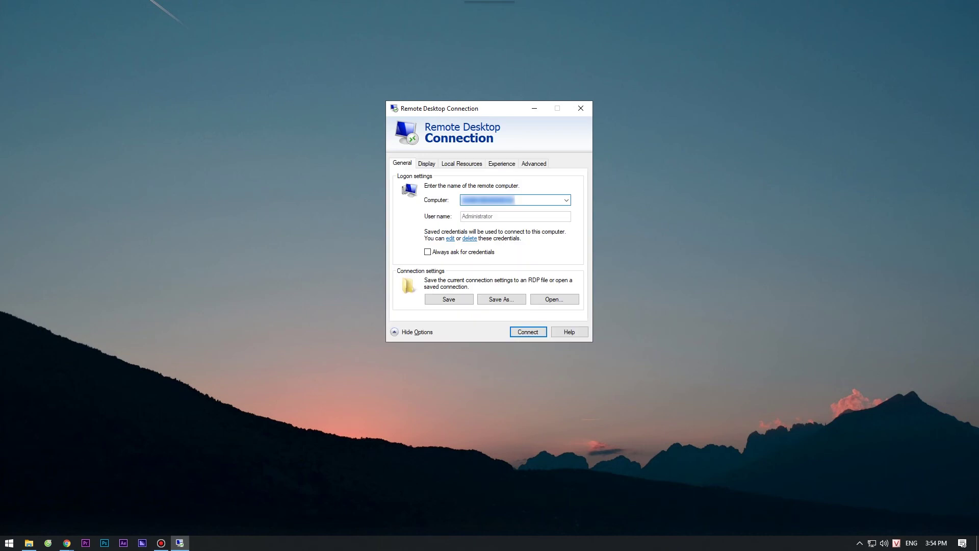
pyautogui.click(461, 163)
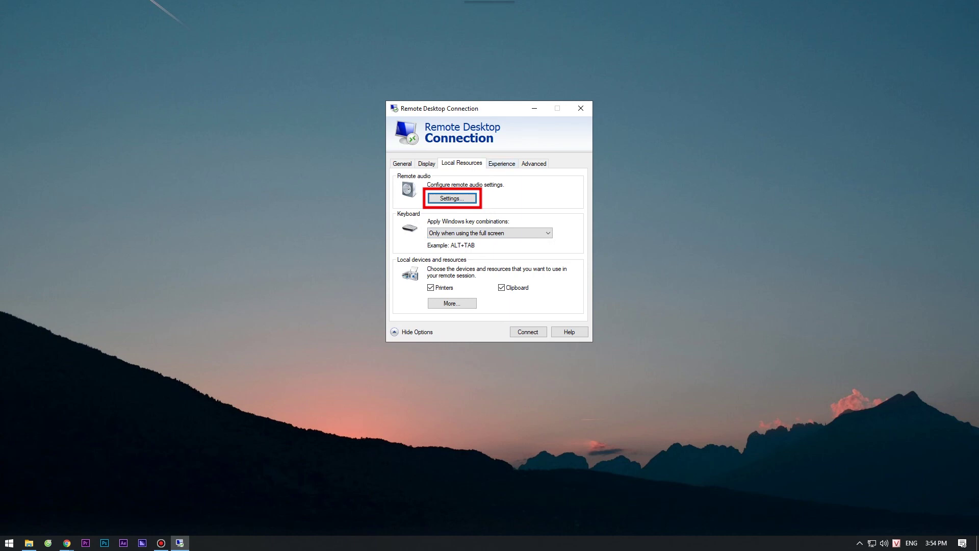
pyautogui.press('Return')
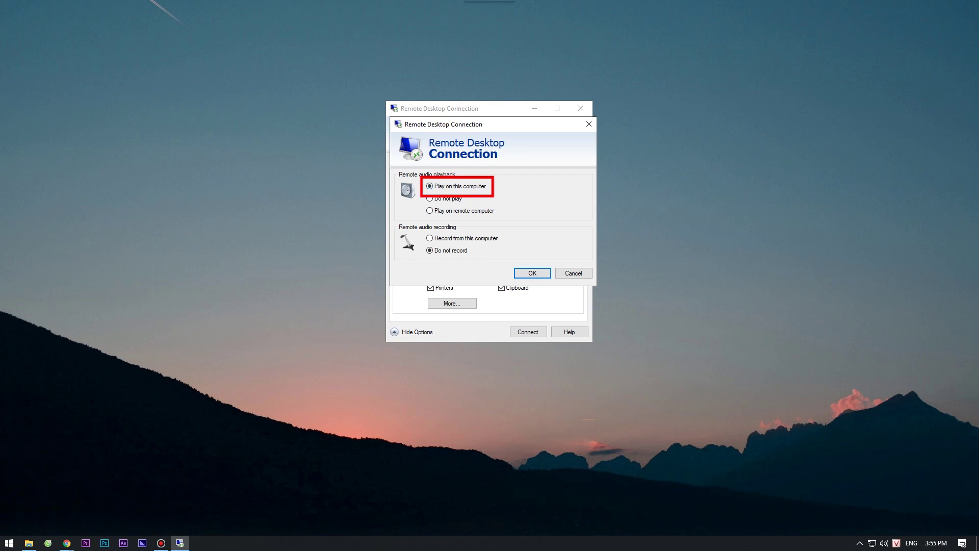
pyautogui.click(532, 273)
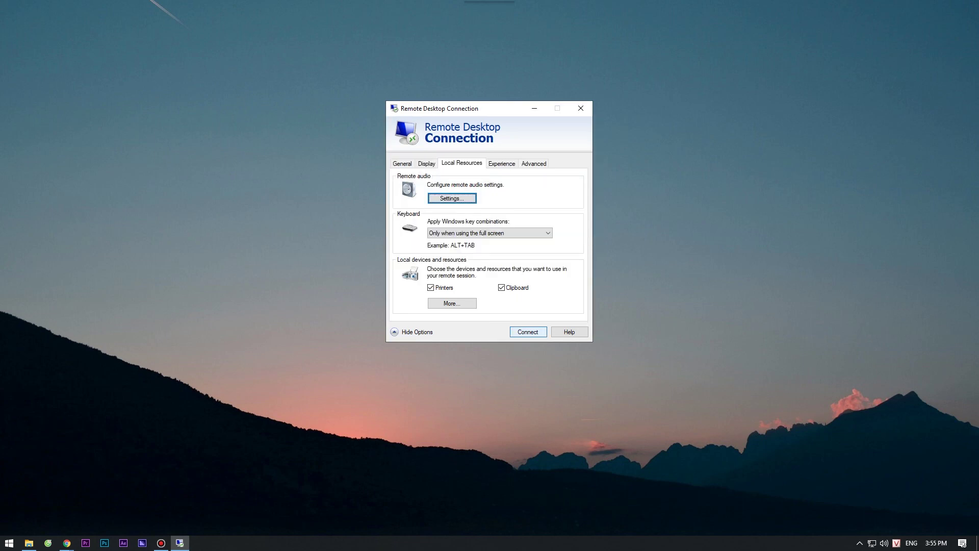